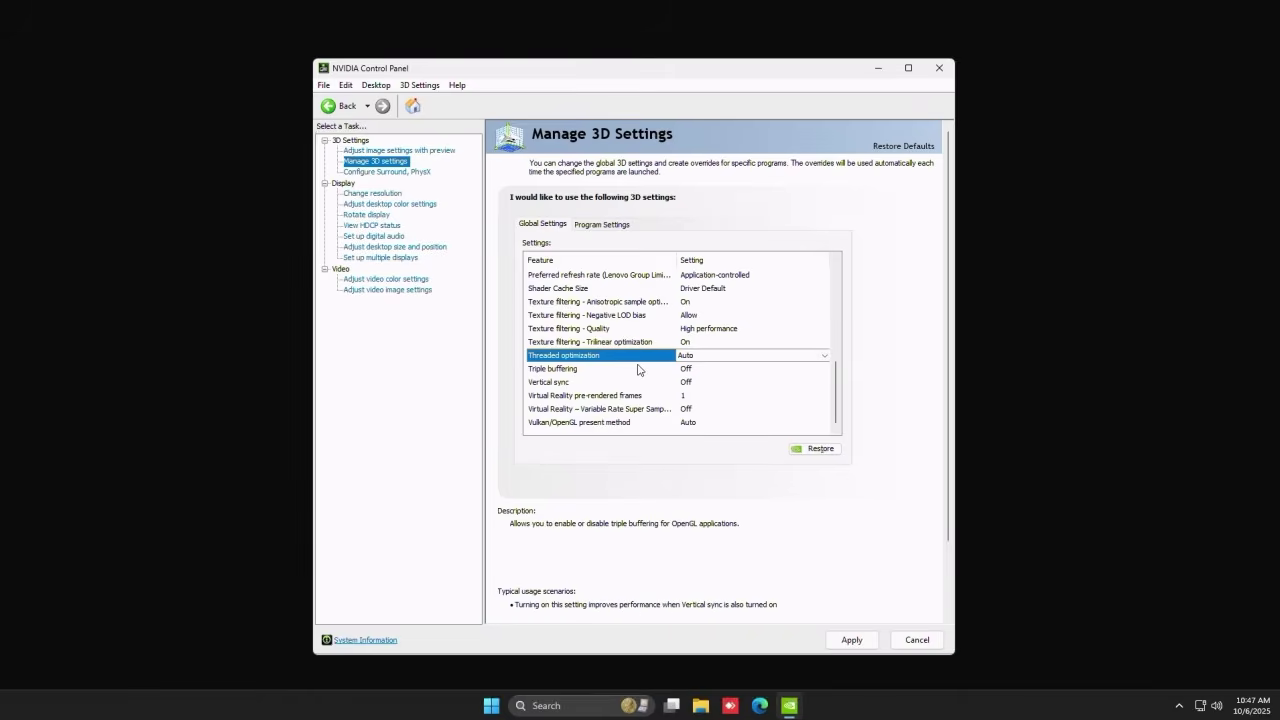
Step: Keep Triple buffering and Vertical sync at Off in the global 3D settings and apply the changes
left_click(634, 370)
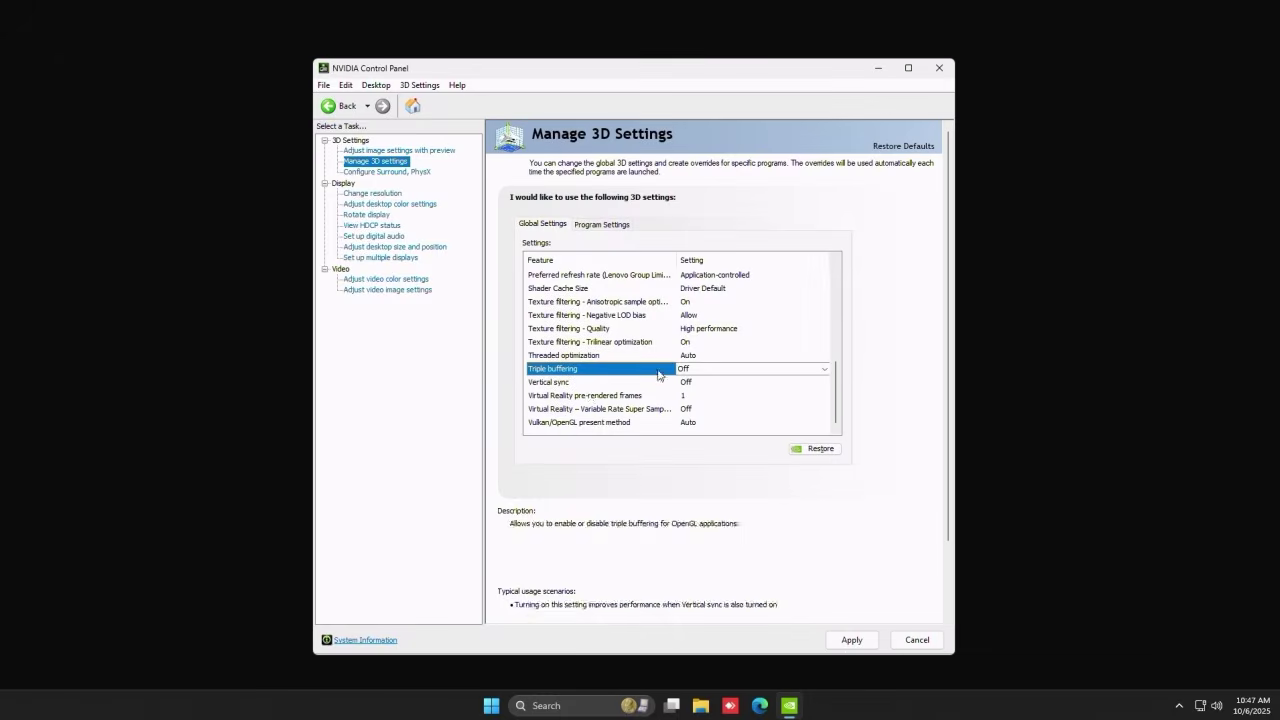
left_click(608, 384)
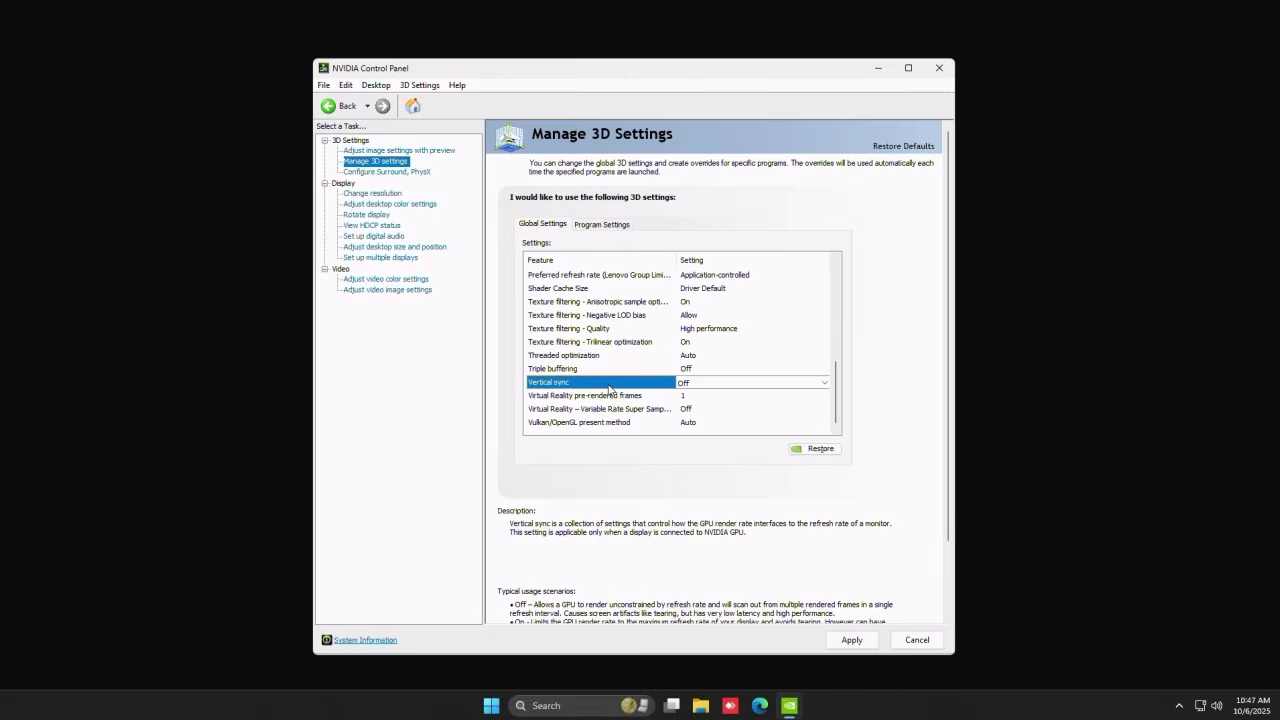
left_click(850, 640)
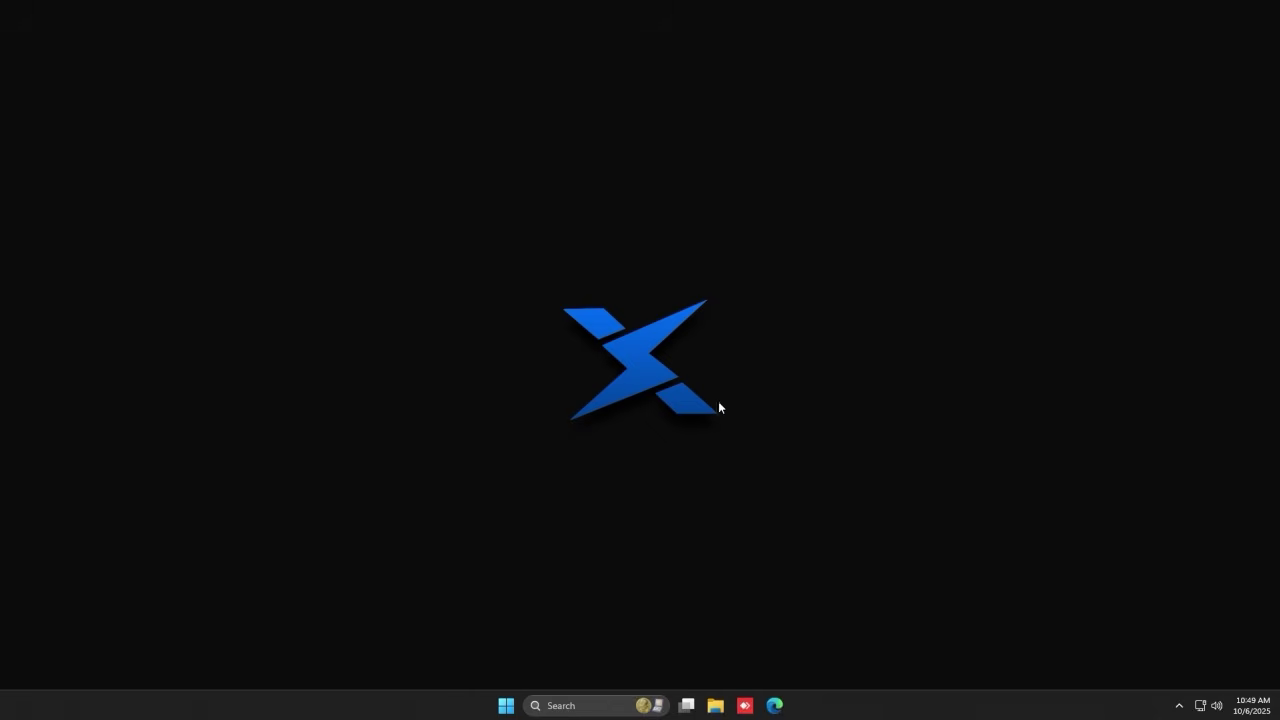
Step: Open the Windows display settings from the desktop and go to the advanced display options
right_click(667, 365)
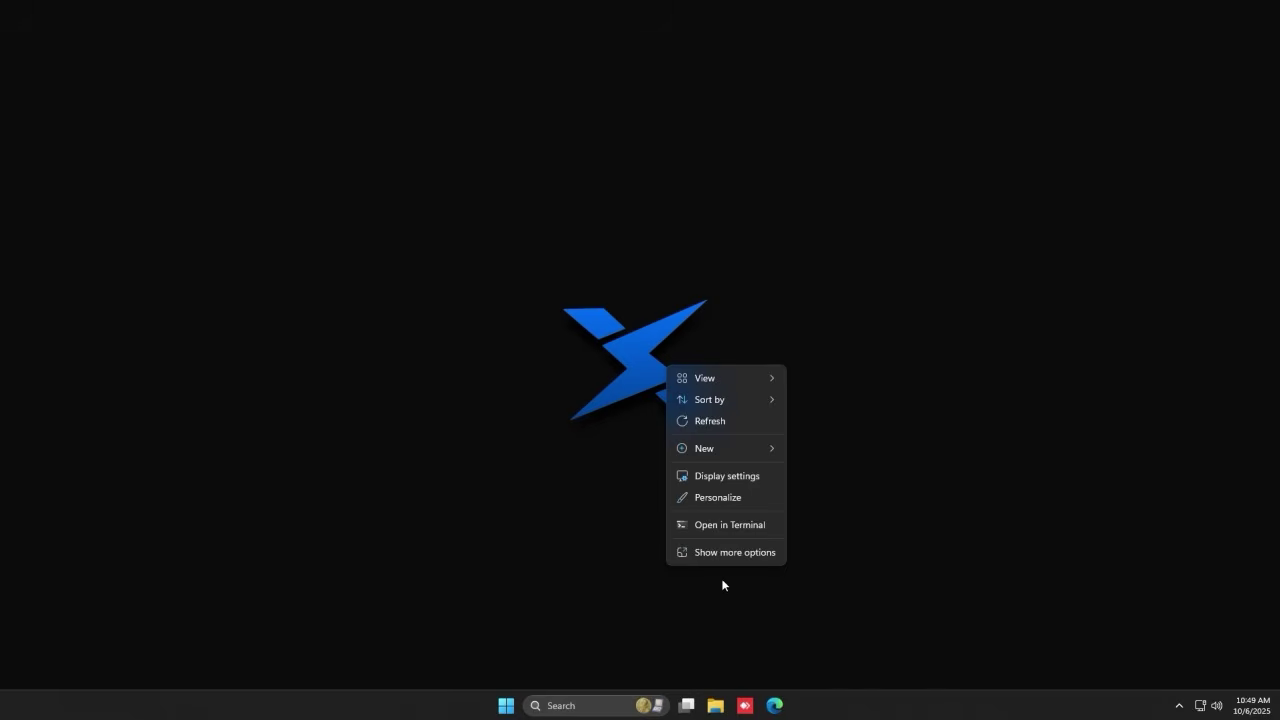
left_click(759, 557)
left_click(725, 508)
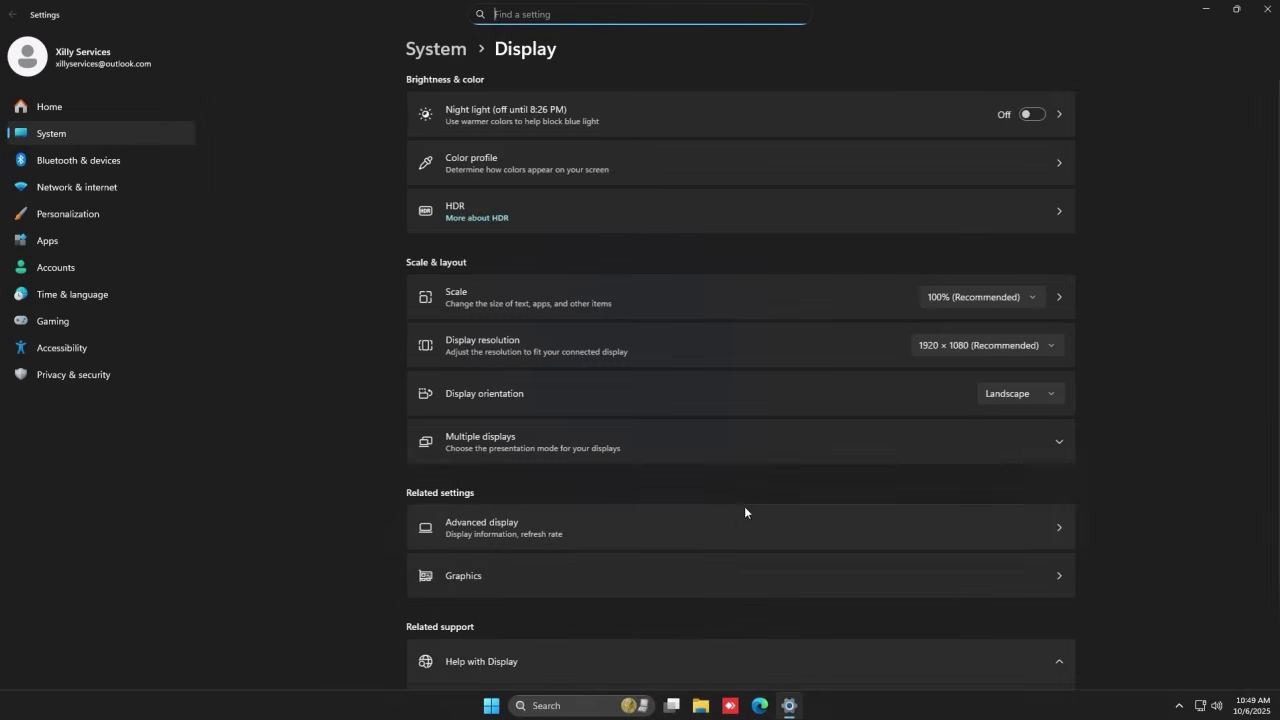
left_click(745, 518)
left_click(1002, 358)
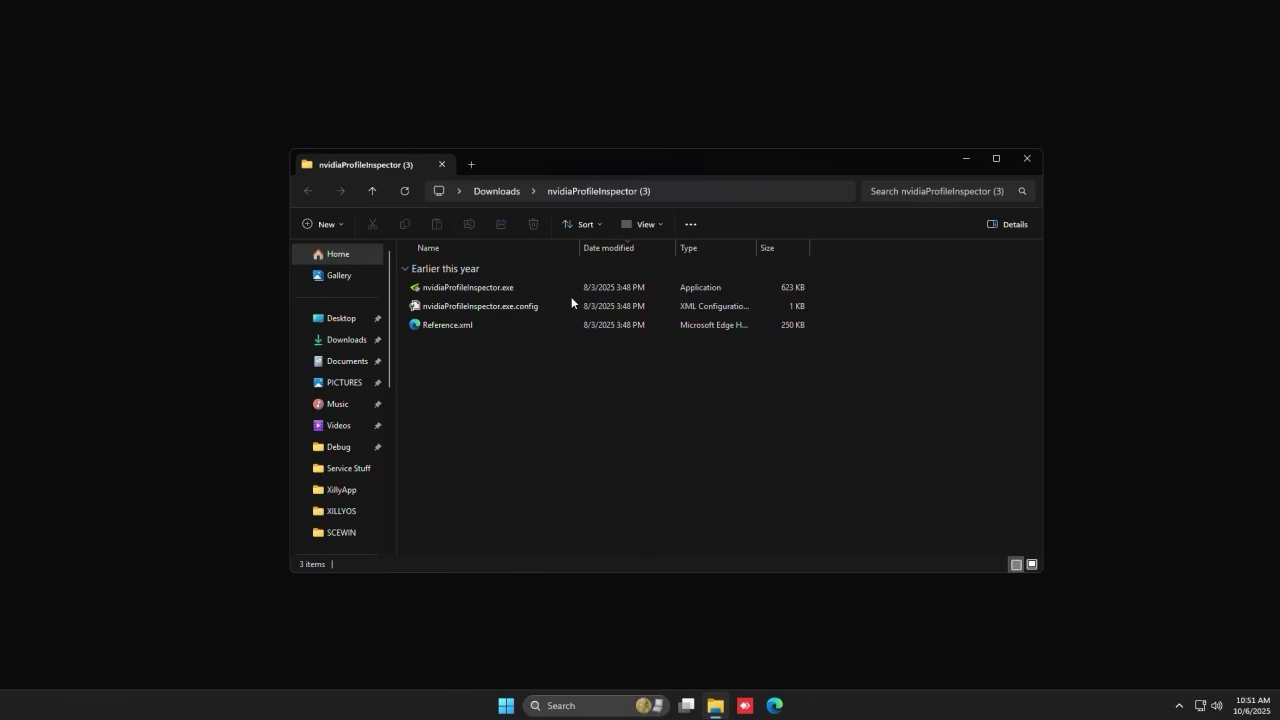
Step: Launch nvidiaProfileInspector.exe and set CUDA - Force P2 State to Off in the global driver profile
double_click(562, 290)
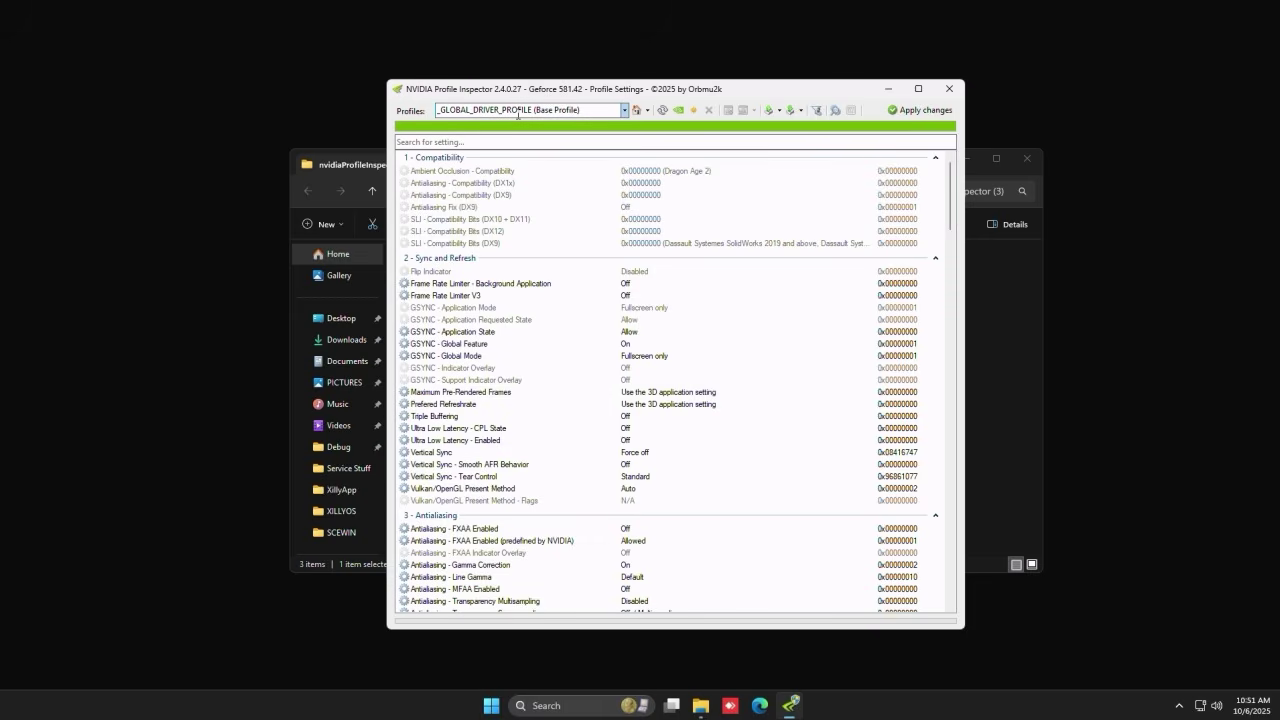
scroll(506, 371, "down", 11)
left_click(447, 500)
scroll(700, 460, "down", 2)
left_click(867, 435)
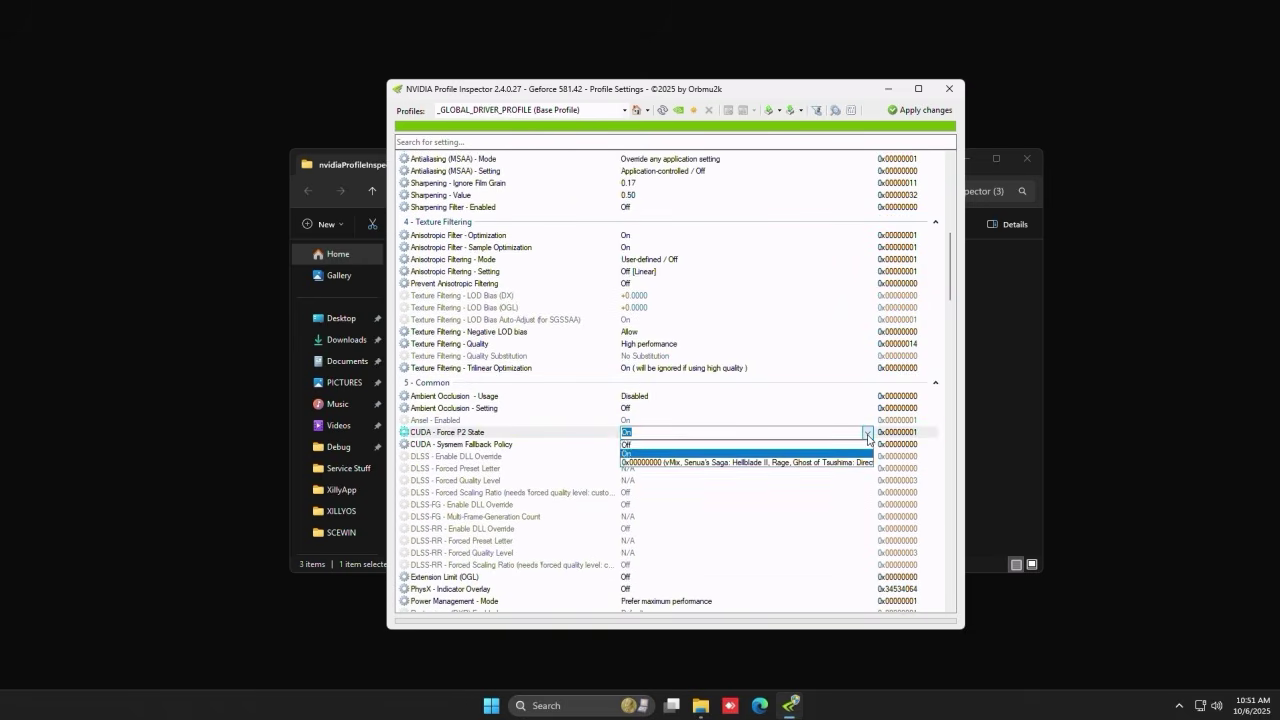
left_click(852, 447)
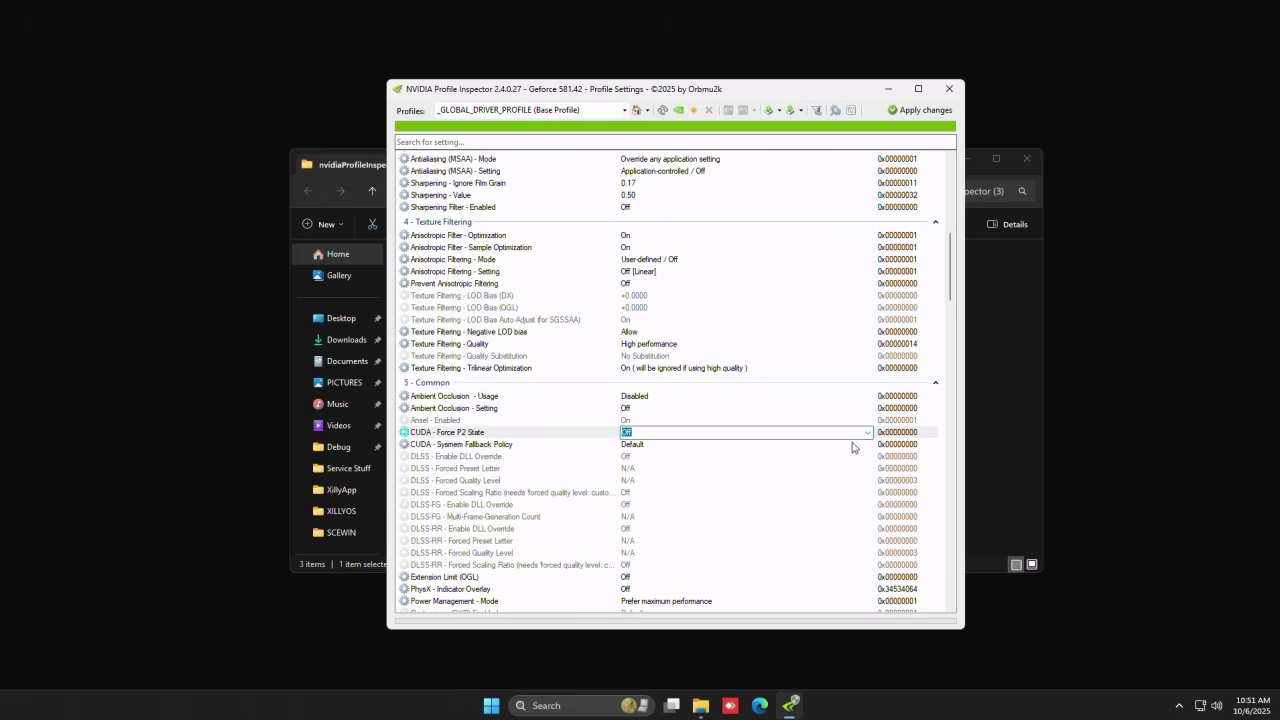
Step: Set rBAR - Enable to Enabled in the Common section of the global driver profile
left_click(597, 540)
scroll(597, 540, "down", 5)
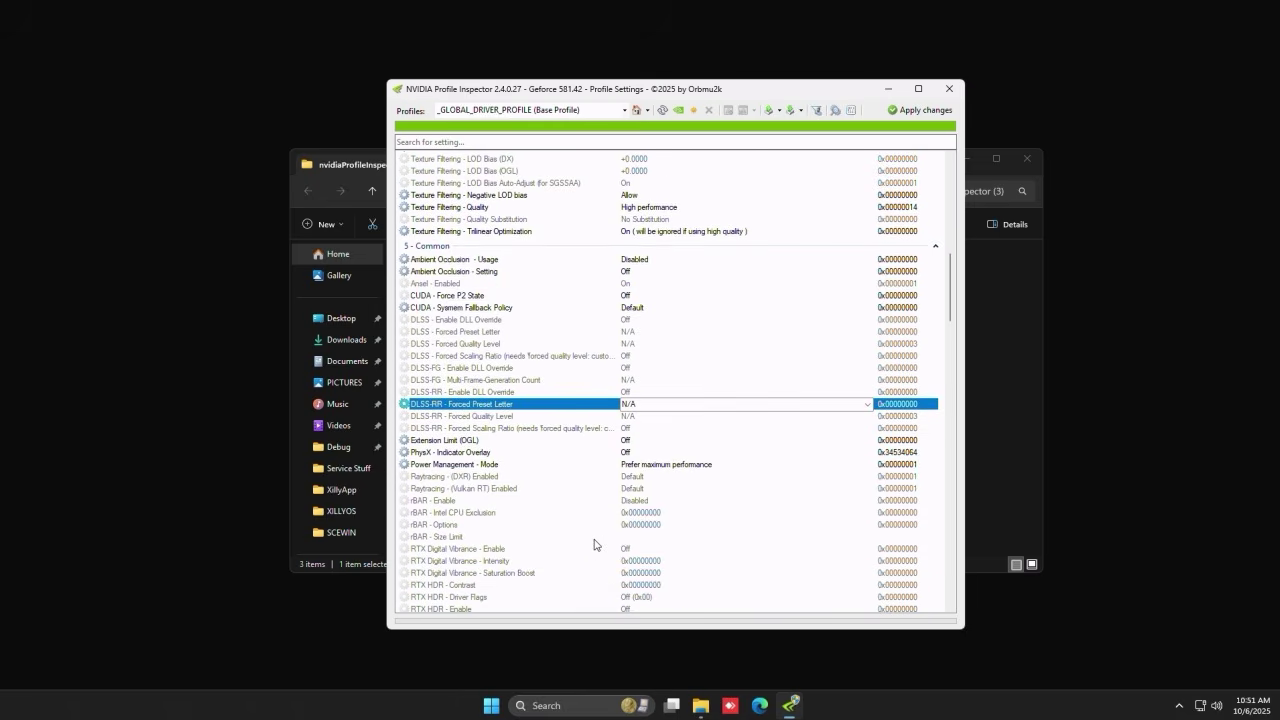
left_click(872, 468)
left_click(867, 467)
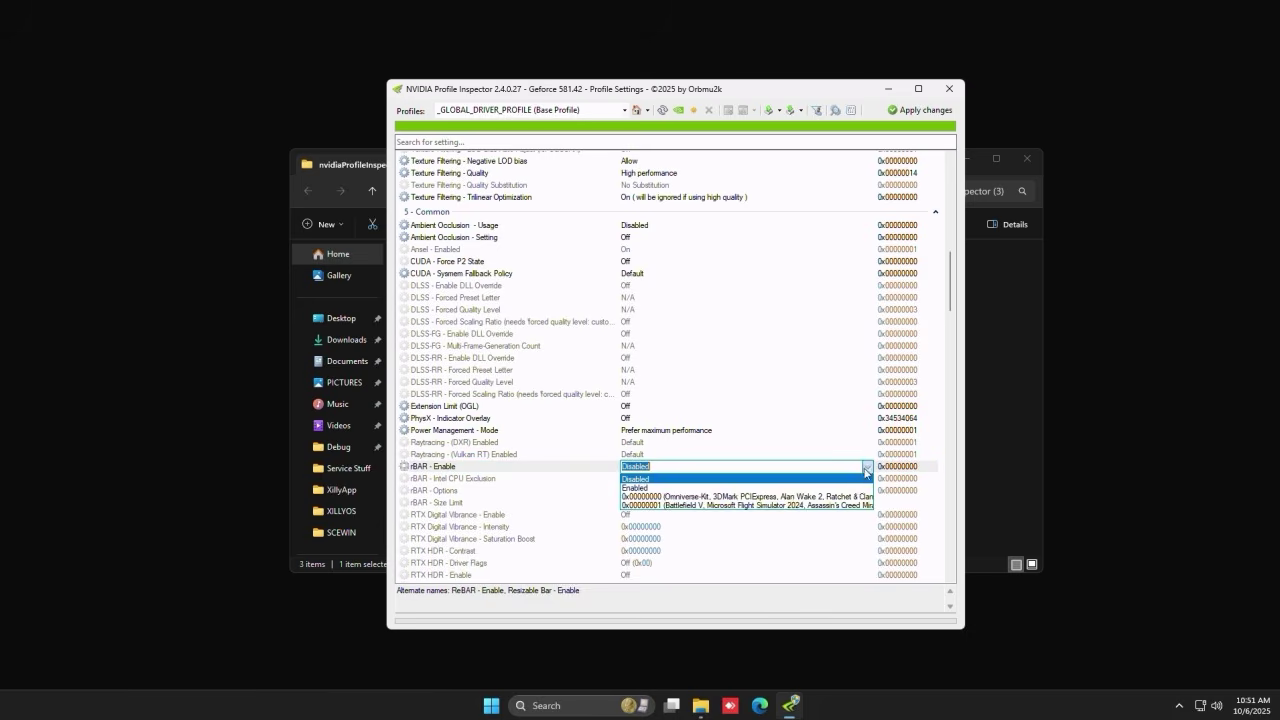
left_click(844, 488)
Step: Set rBAR - Options to 0x00000001 (Returnal, Red Dead Redemption 2)
left_click(847, 479)
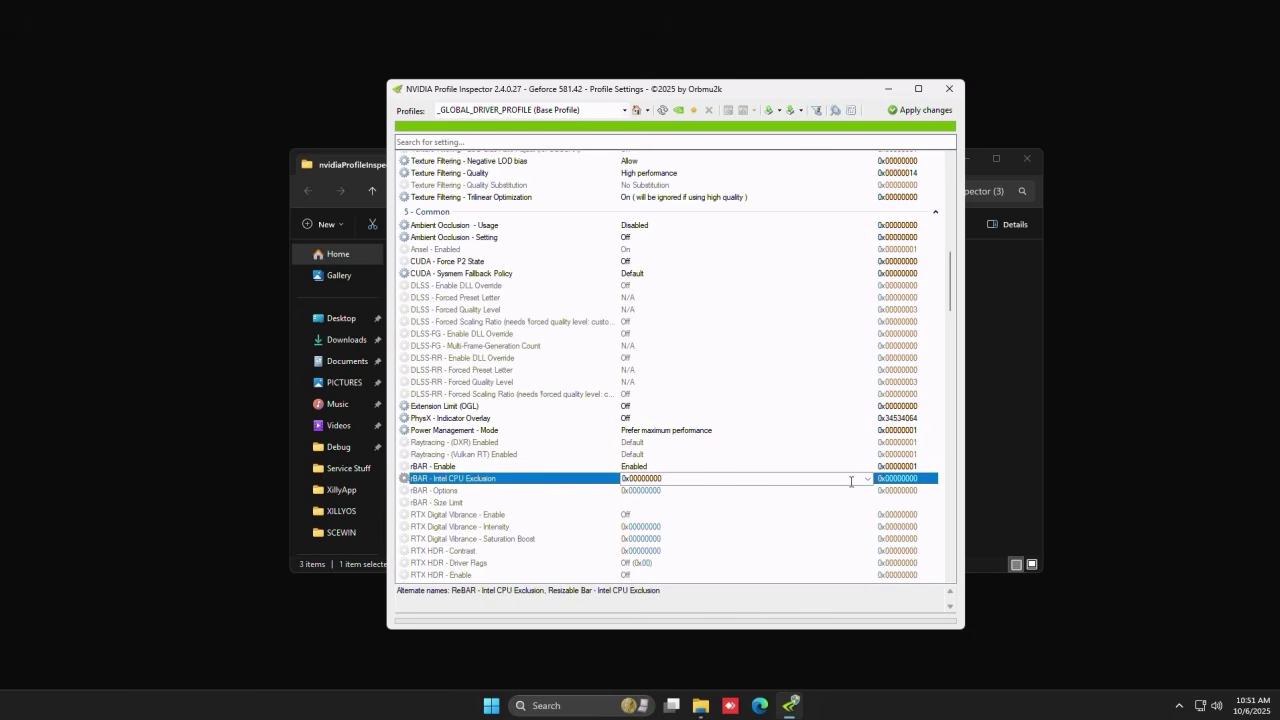
left_click(868, 490)
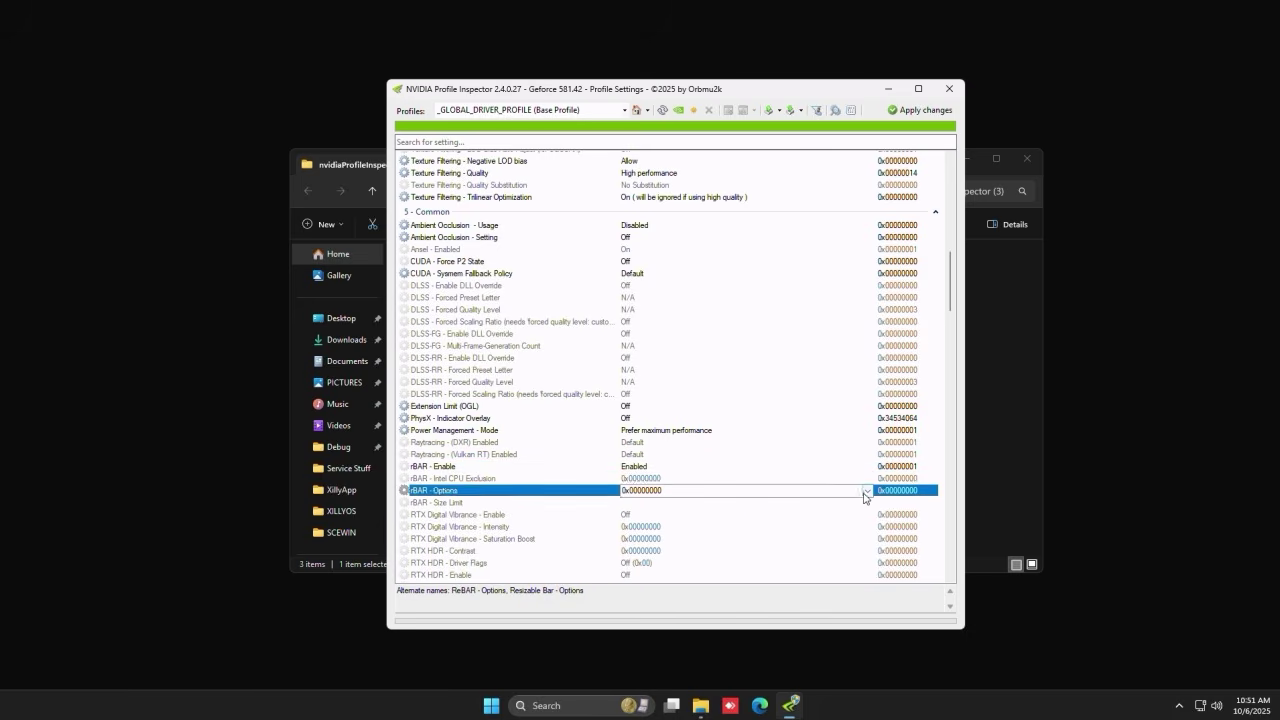
left_click(867, 491)
left_click(683, 503)
left_click(543, 503)
scroll(600, 495, "down", 1)
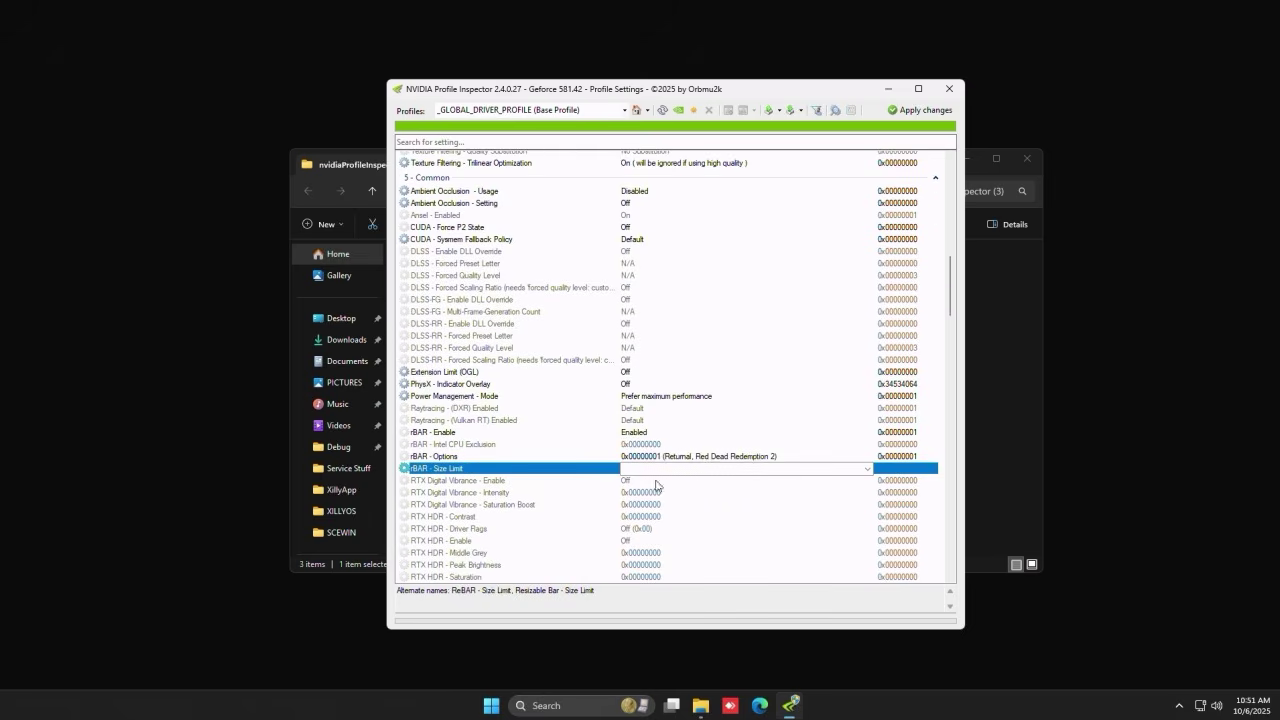
Step: Set rBAR - Size Limit to the Red Dead Redemption 2 value, apply the profile changes, and close the open windows
left_click(868, 470)
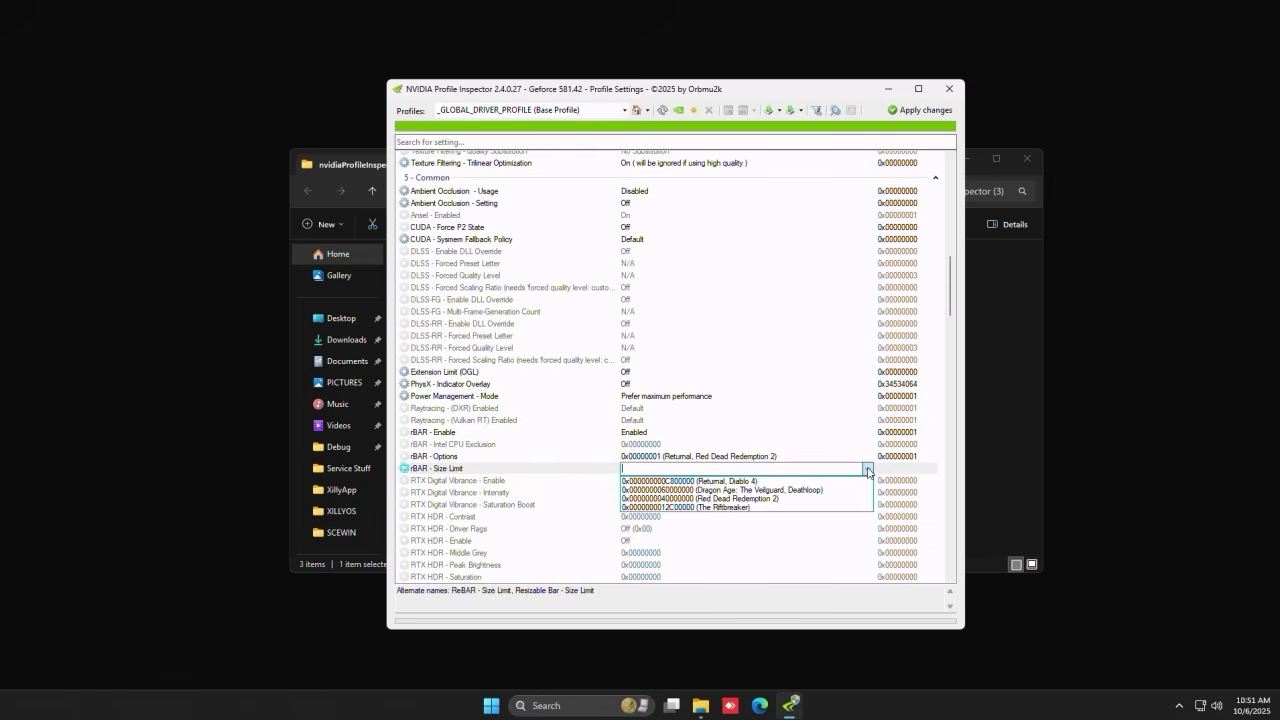
left_click(793, 498)
left_click(916, 114)
left_click(949, 89)
left_click(1026, 158)
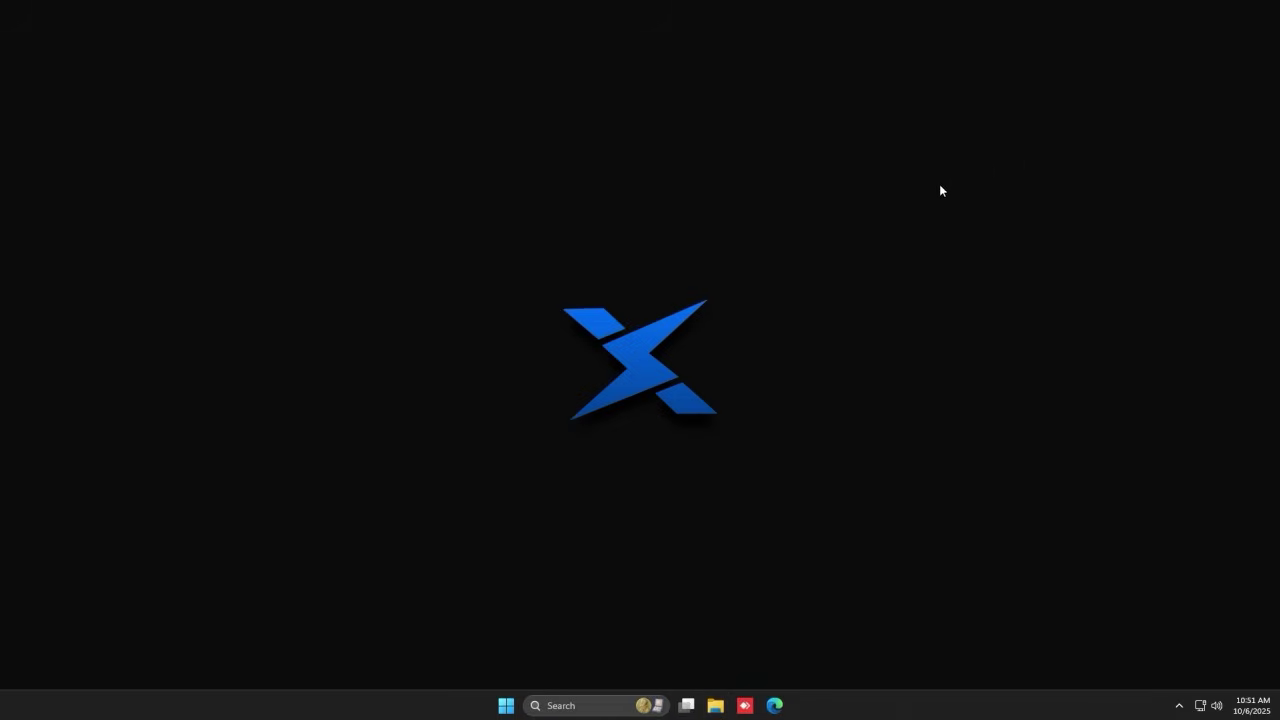
Step: Open the Windows display settings from the desktop
right_click(619, 272)
left_click(694, 457)
left_click(694, 415)
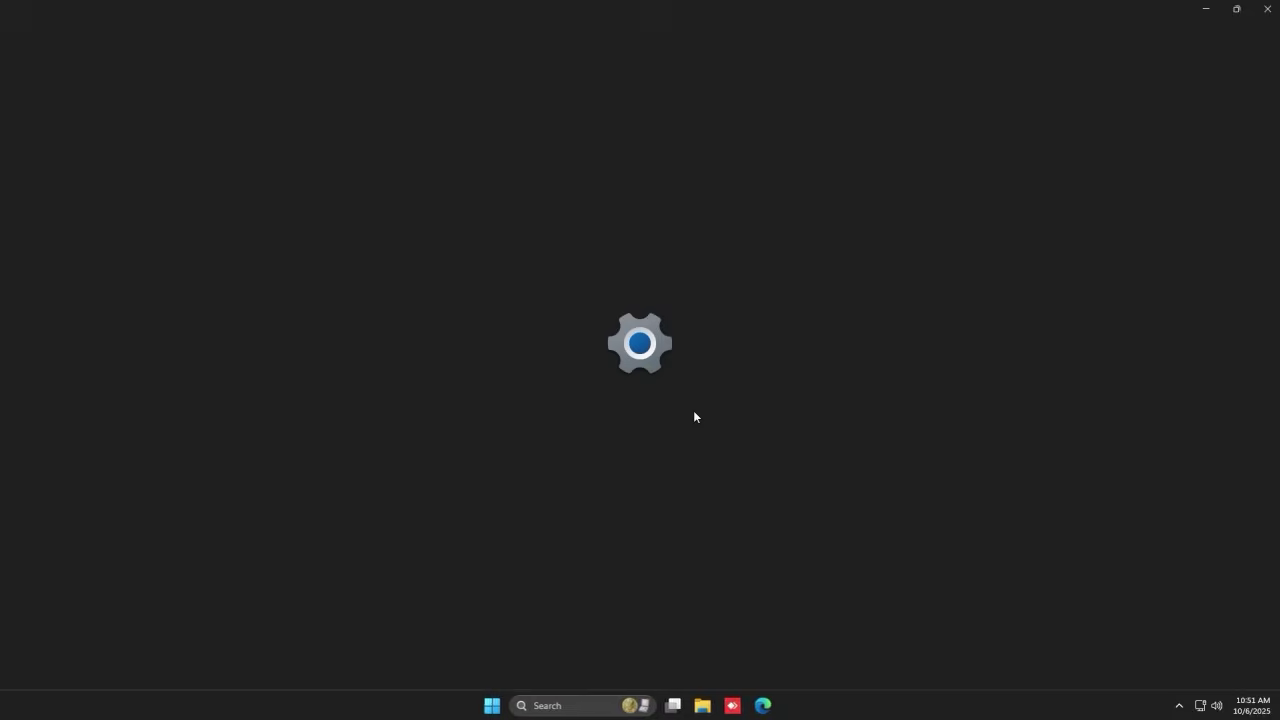
left_click(549, 444)
left_click(447, 218)
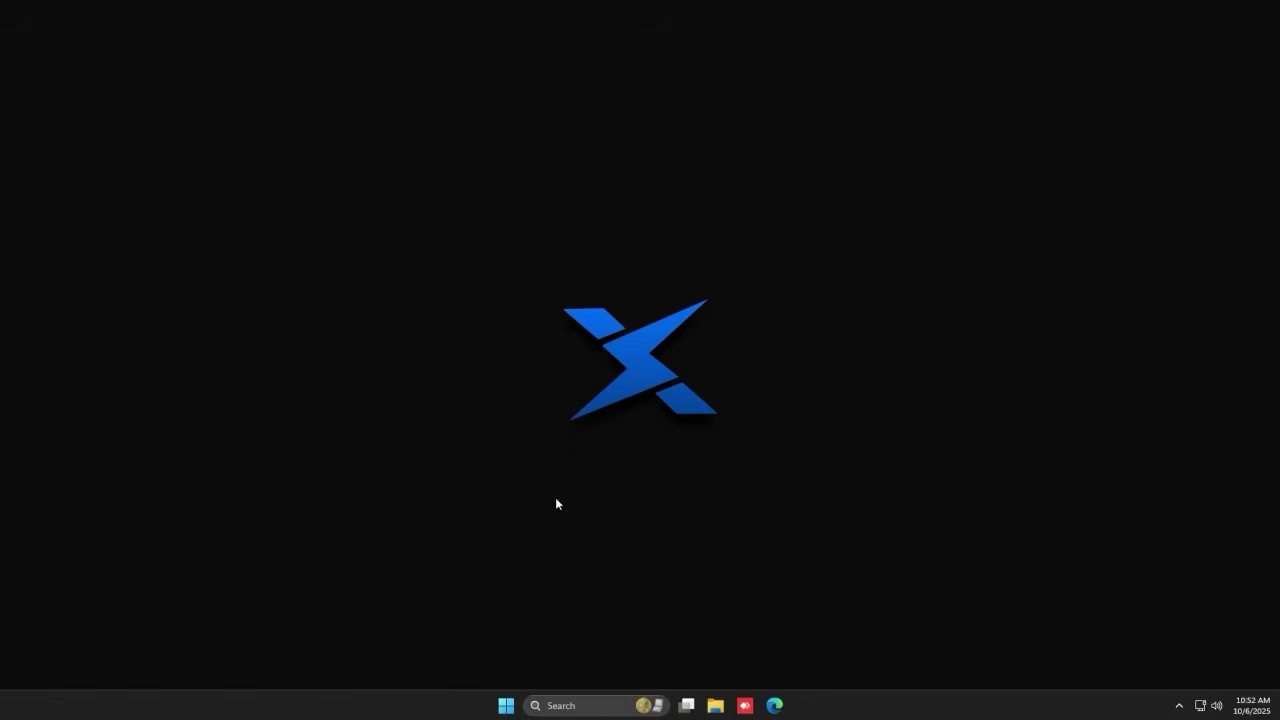
Step: Restart the computer and enter the UEFI BIOS
key("super")
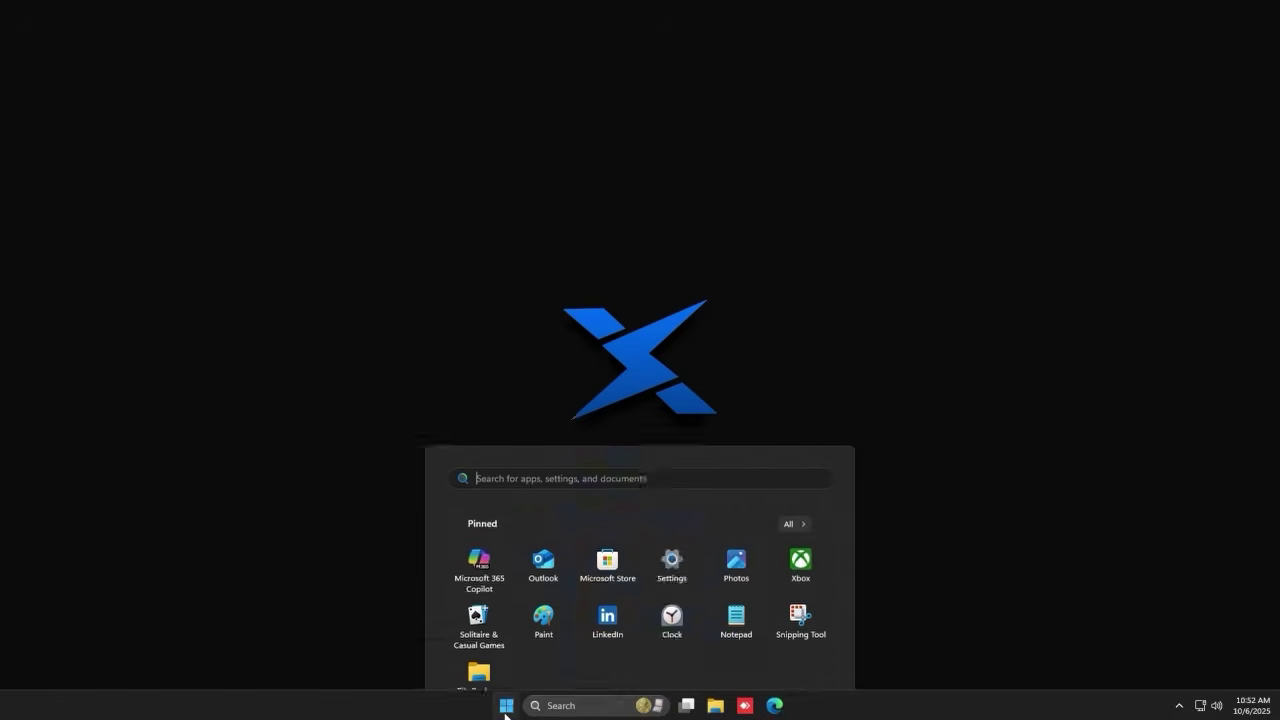
left_click(811, 659)
left_click(811, 627)
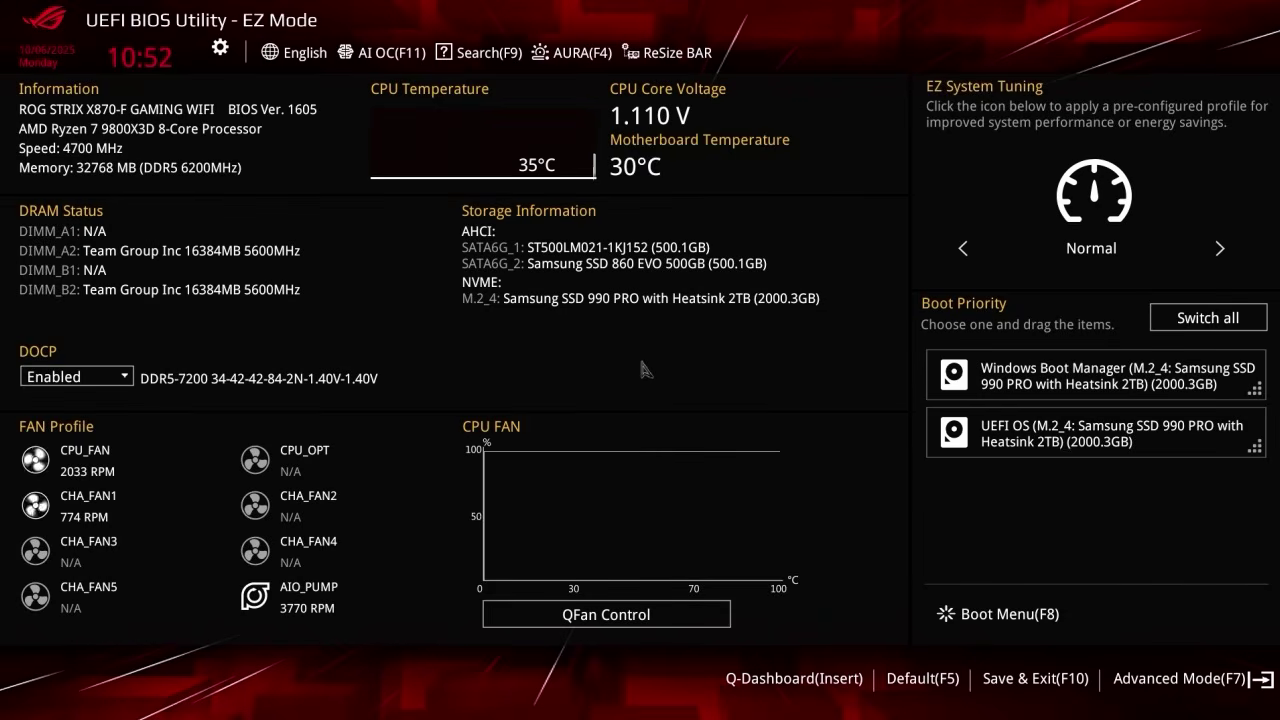
Step: Switch the BIOS to Advanced Mode and check Above 4G Decoding and Resize BAR Support in the PCI Subsystem Settings
key("F7")
key("Right")
key("Right")
key("Down")
key("Down")
key("Down")
key("Down")
key("Return")
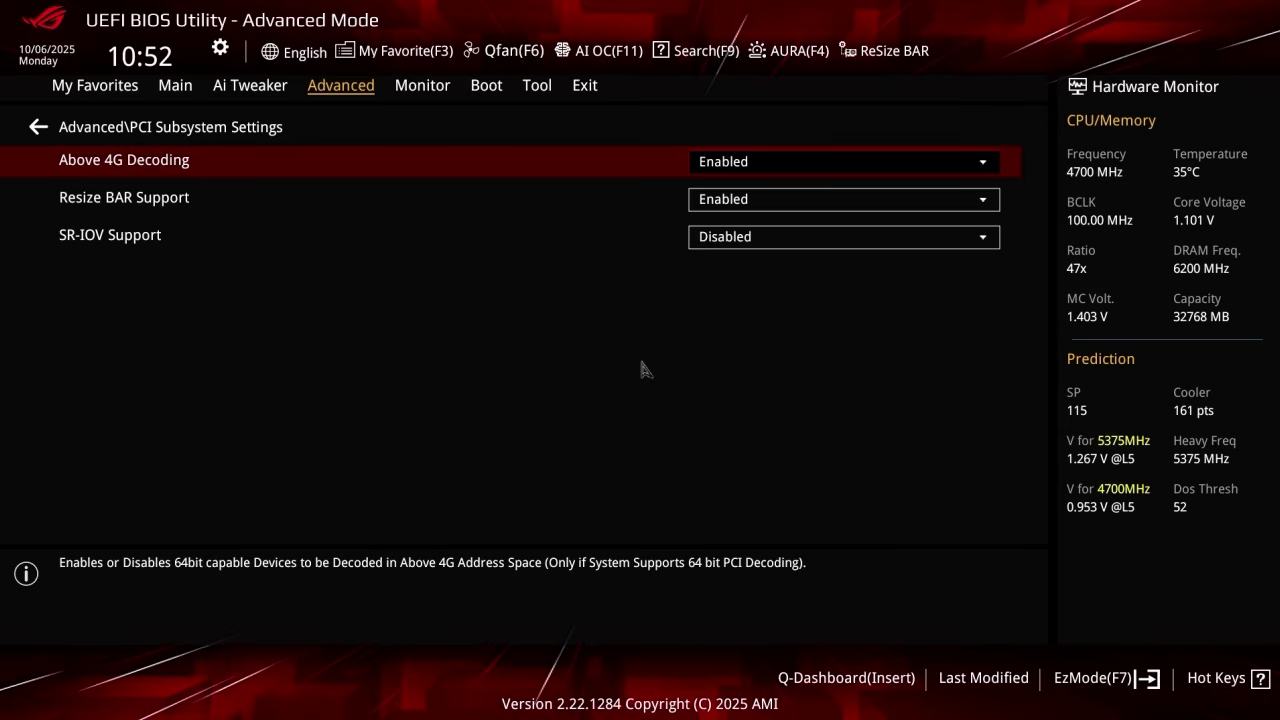
Step: Check the Launch CSM option in the boot section's Compatibility Support Module settings
key("Right")
key("Right")
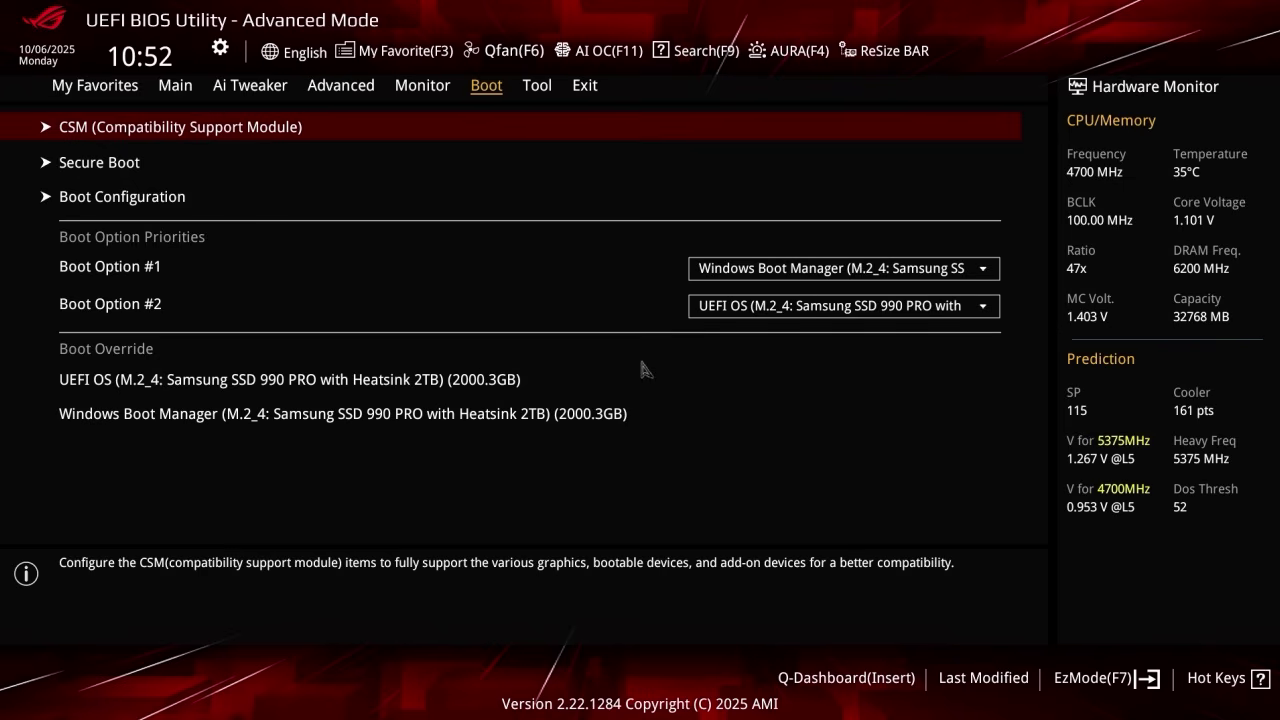
key("Return")
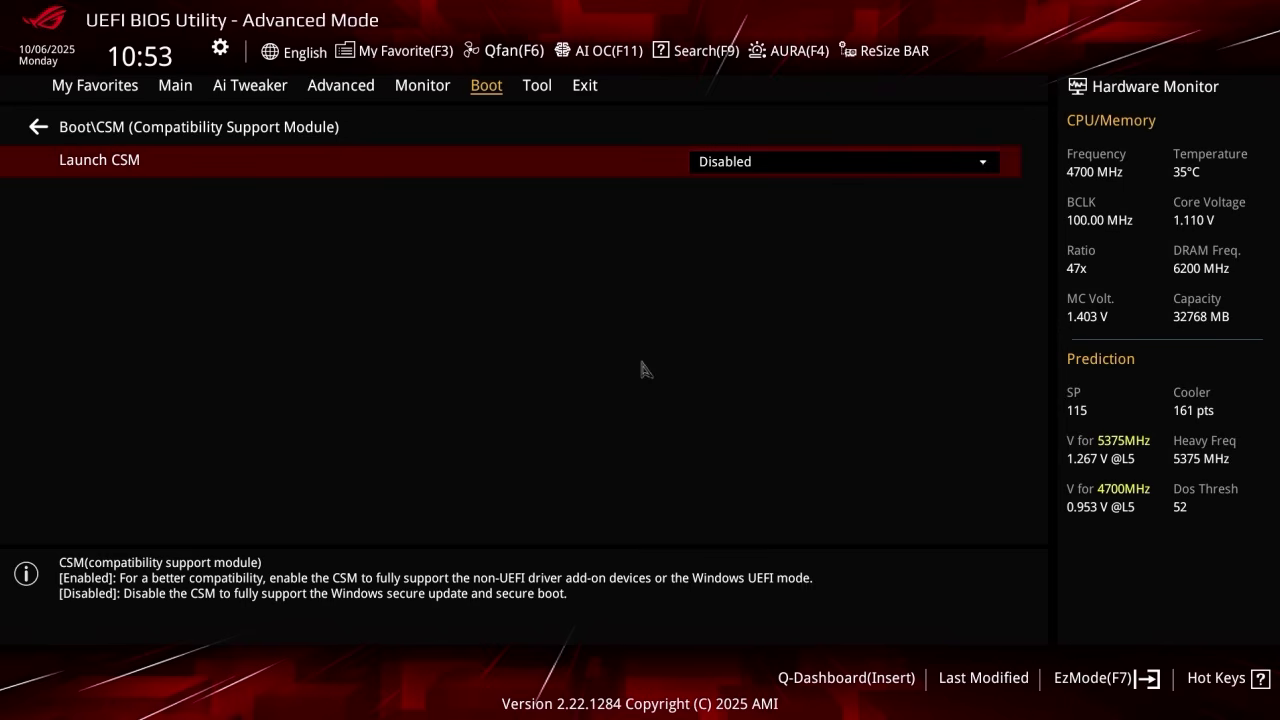
Step: Exit the BIOS setup and boot back into Windows
key("Right")
key("Right")
key("Down")
key("Return")
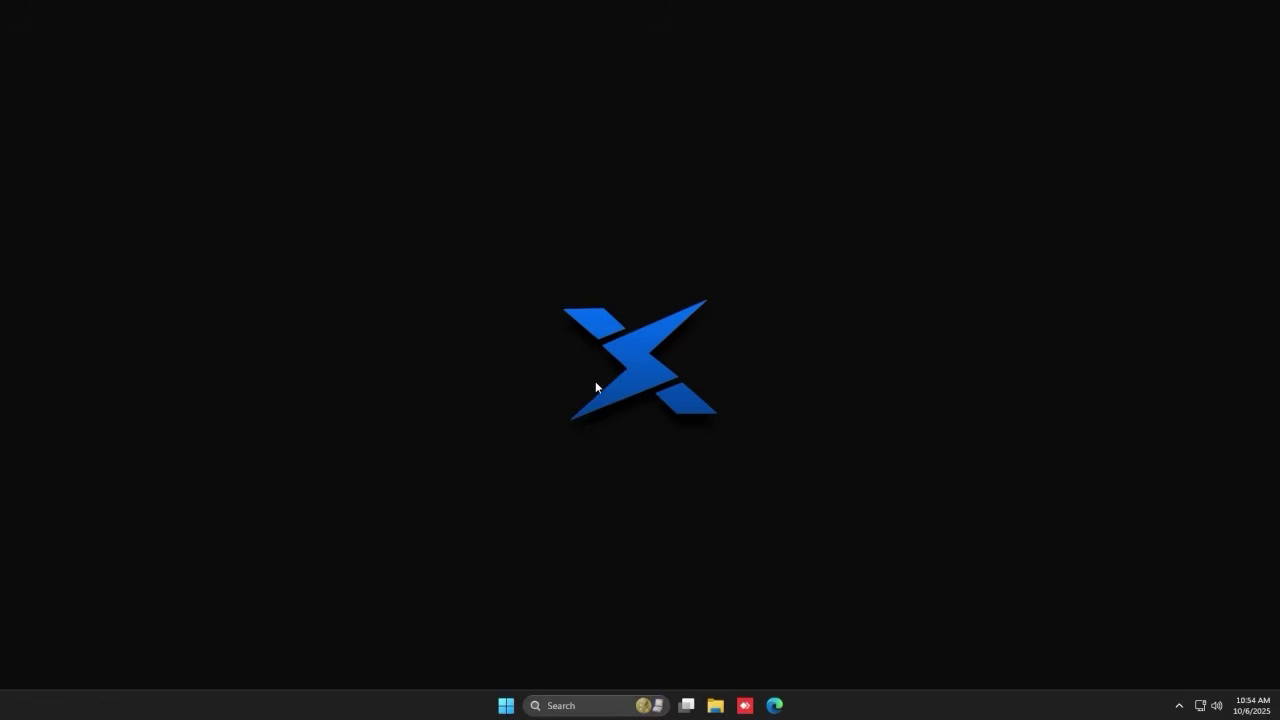
Step: Launch MSI Afterburner, allowing it to make changes, and raise the power limit to 111%
key("super")
type("msi")
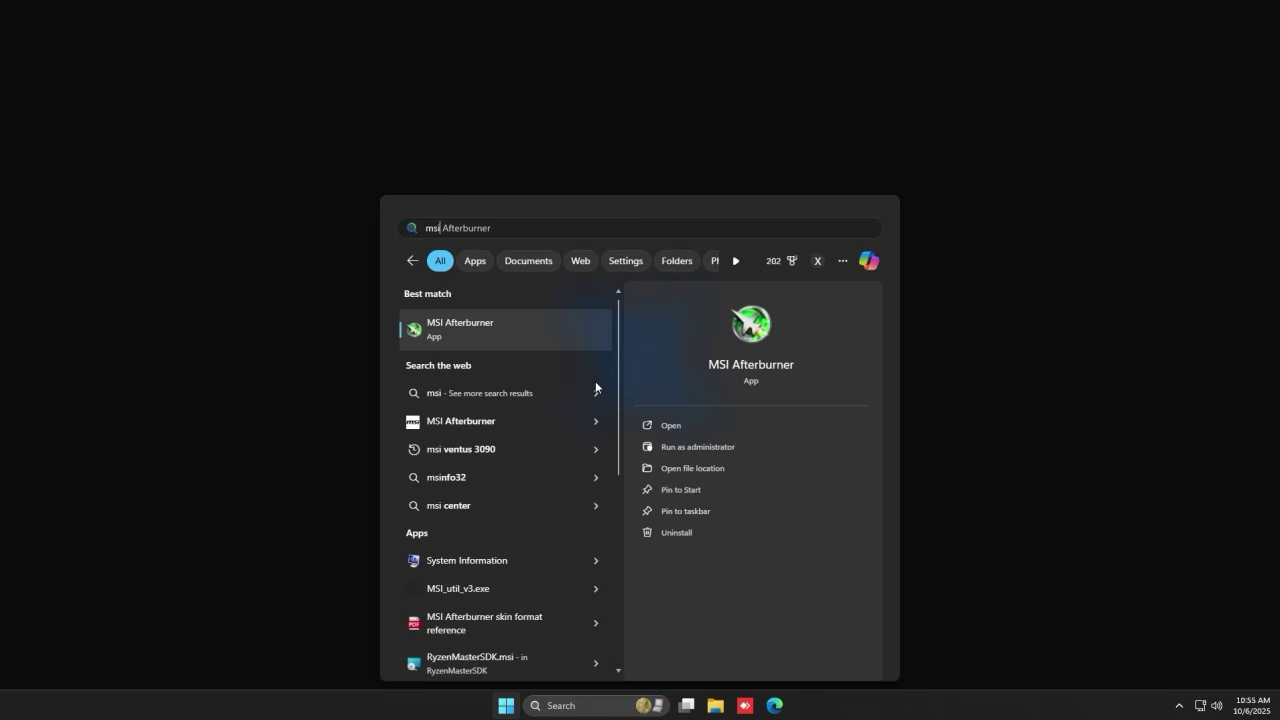
left_click(567, 338)
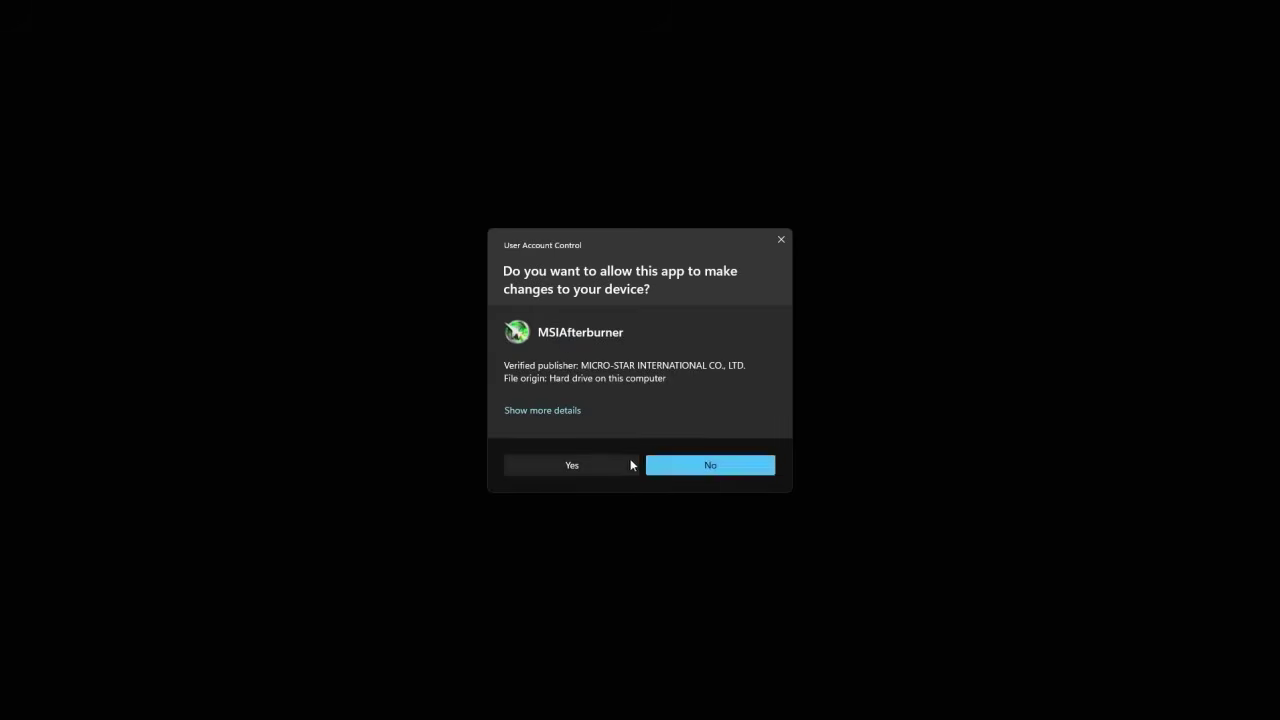
left_click(640, 463)
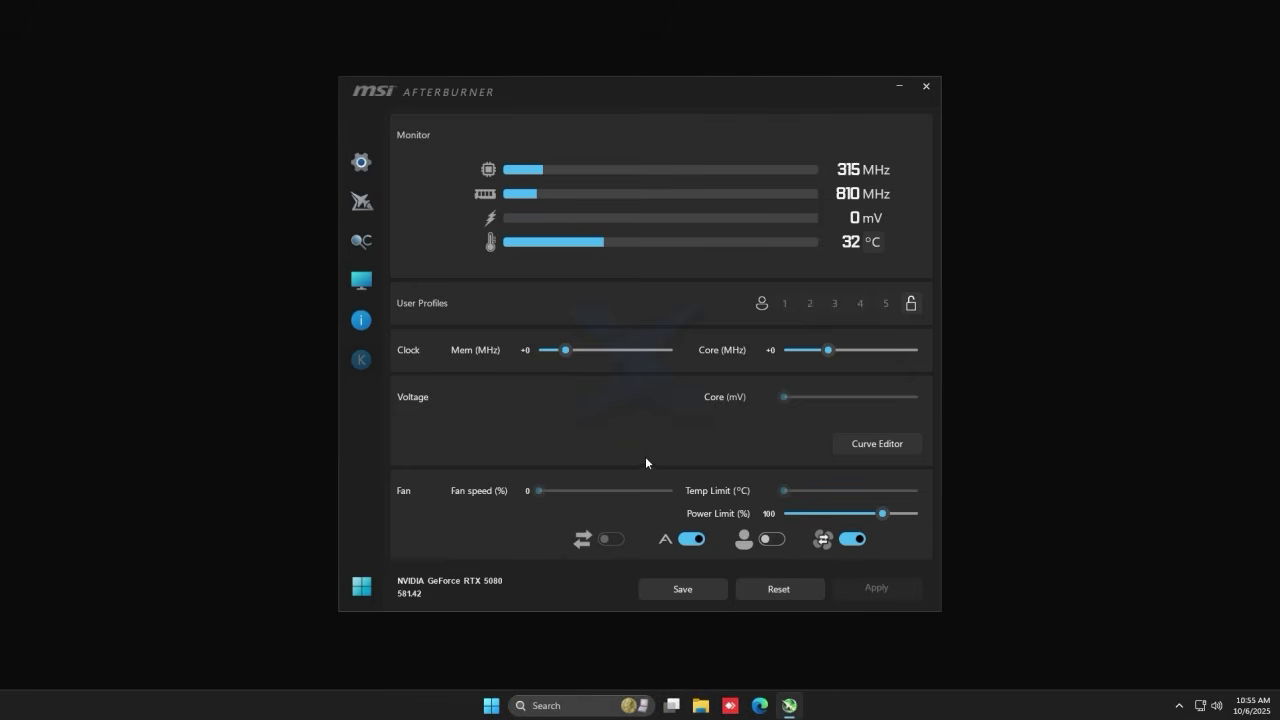
left_click(883, 516)
left_click_drag(884, 519, 983, 534)
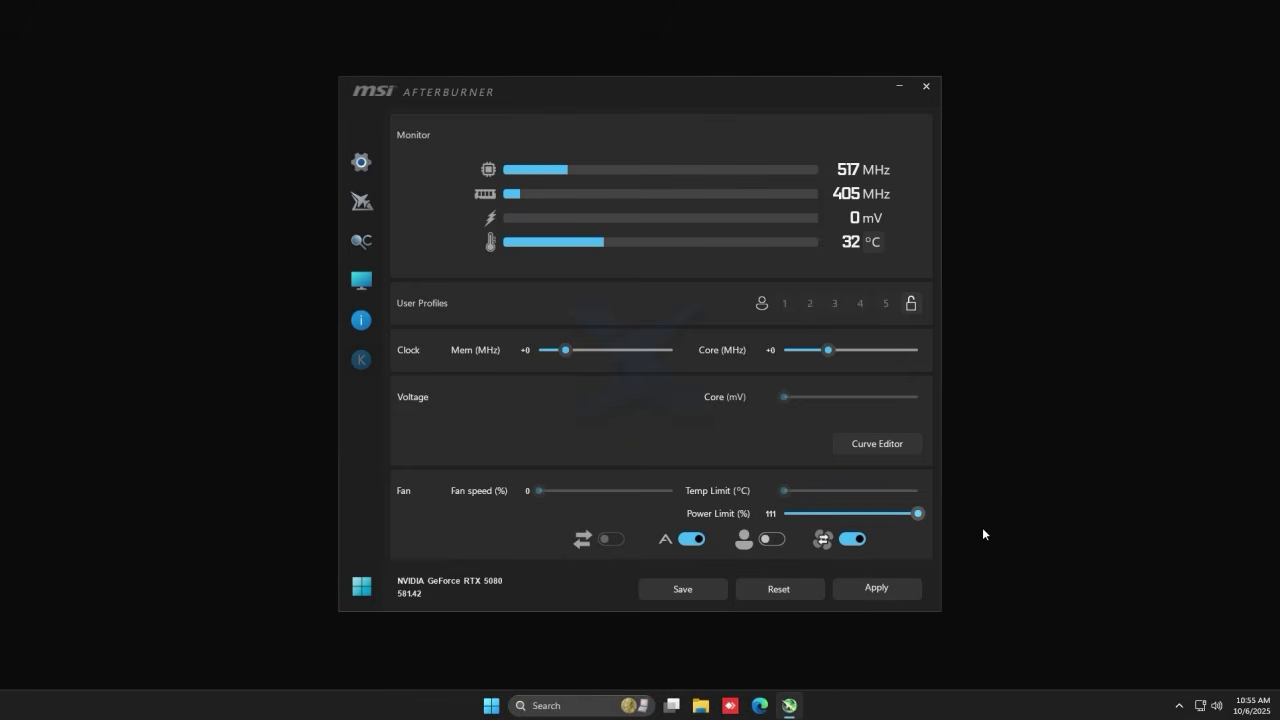
Step: Set the core clock offset to +200 MHz and the memory clock offset to +2000 MHz, and apply them
left_click(773, 351)
type("200")
key("Return")
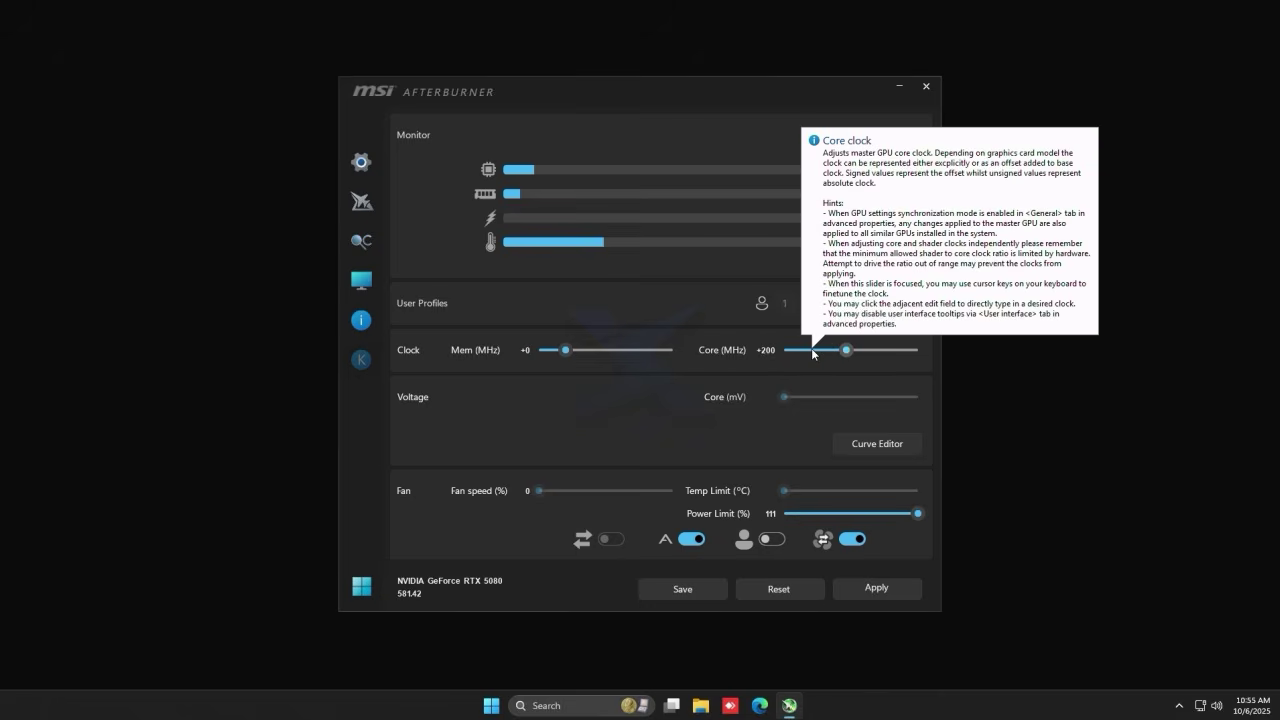
left_click_drag(566, 357, 708, 350)
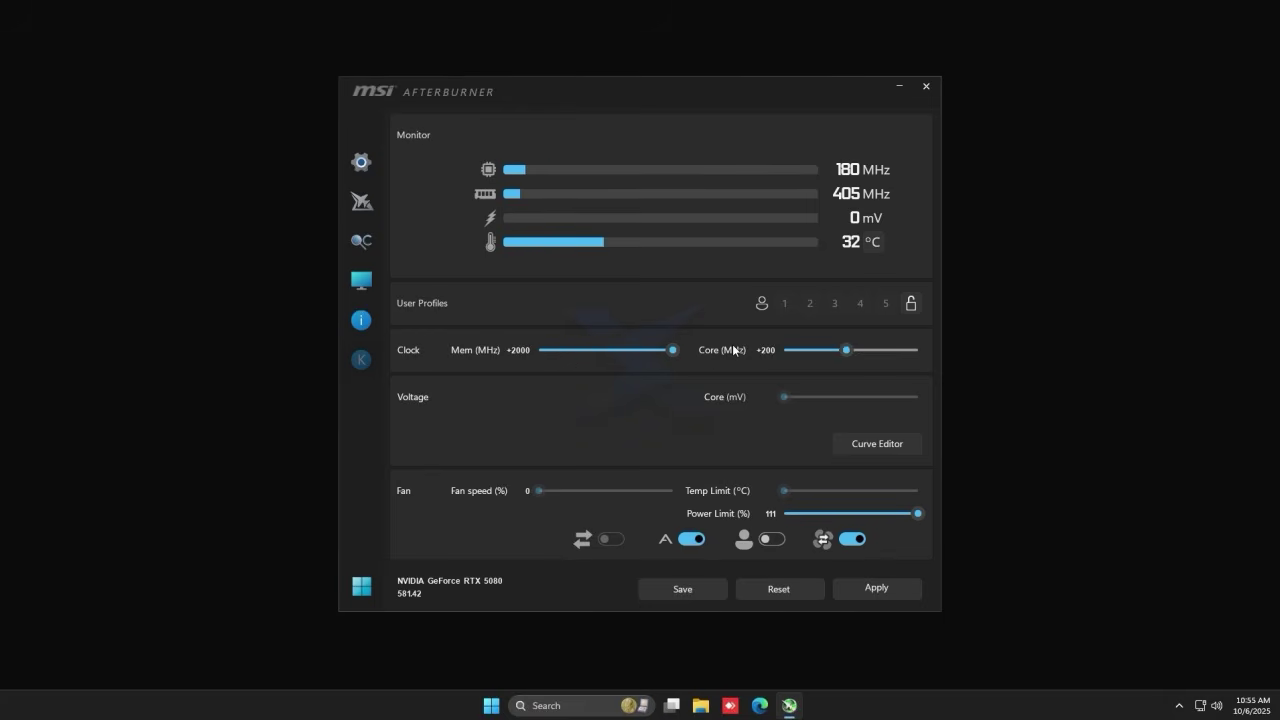
left_click(862, 584)
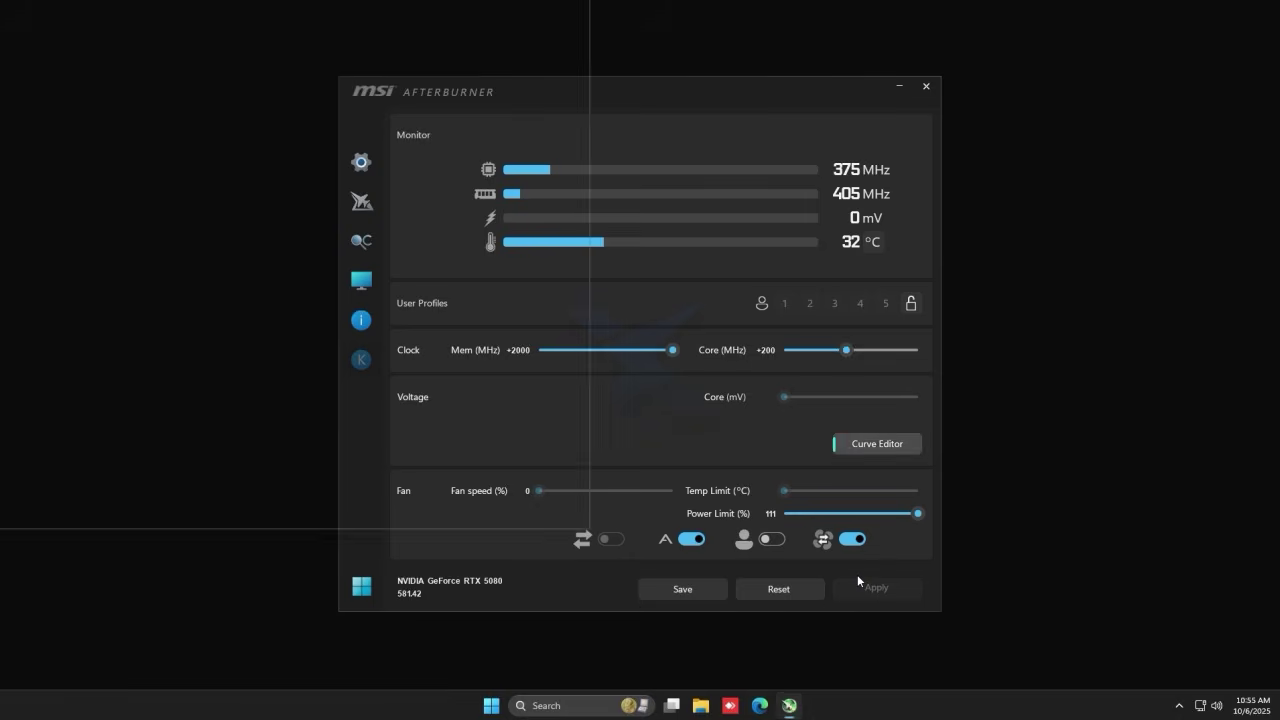
Step: Examine the GPU's voltage/frequency curve in the curve editor and close it
key("ctrl+f")
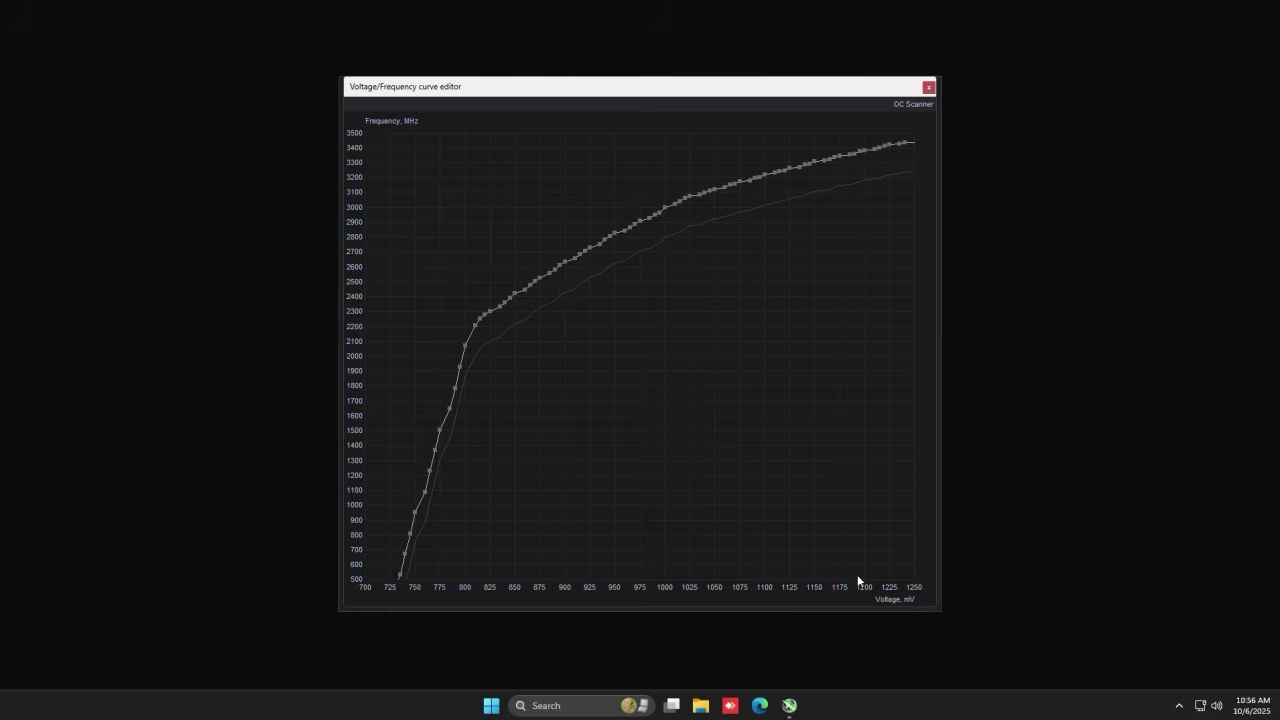
left_click(927, 87)
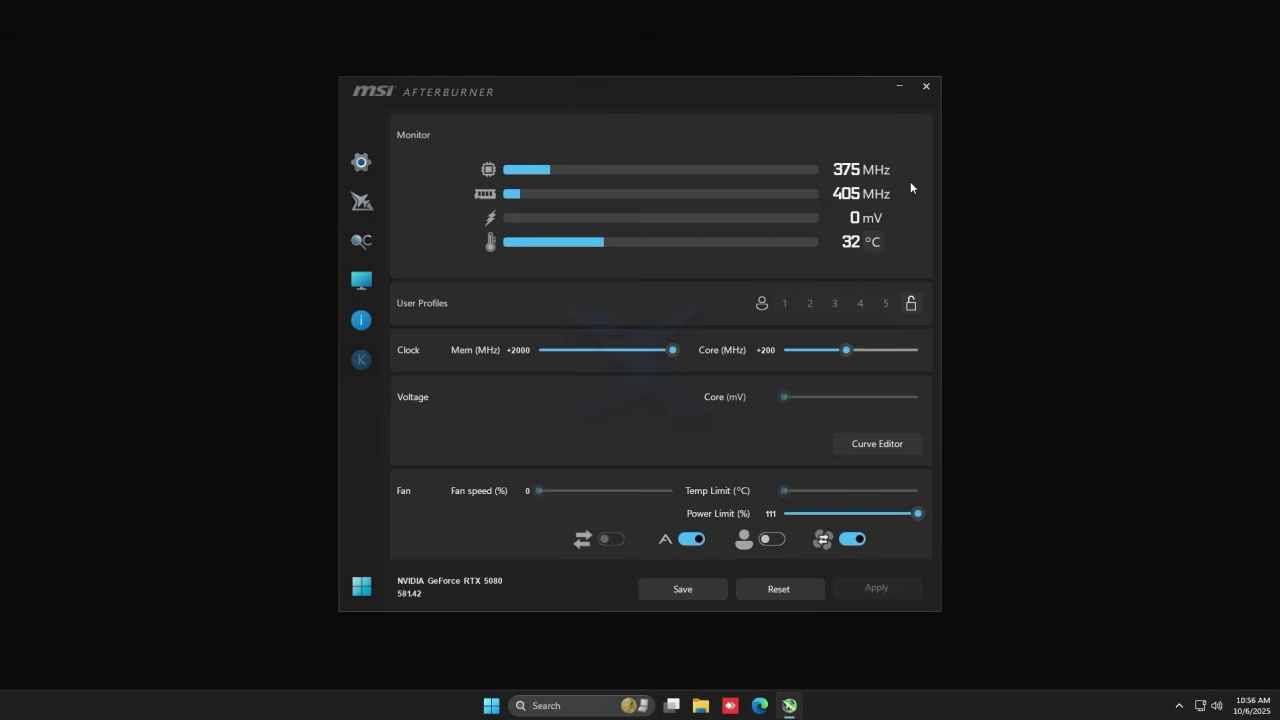